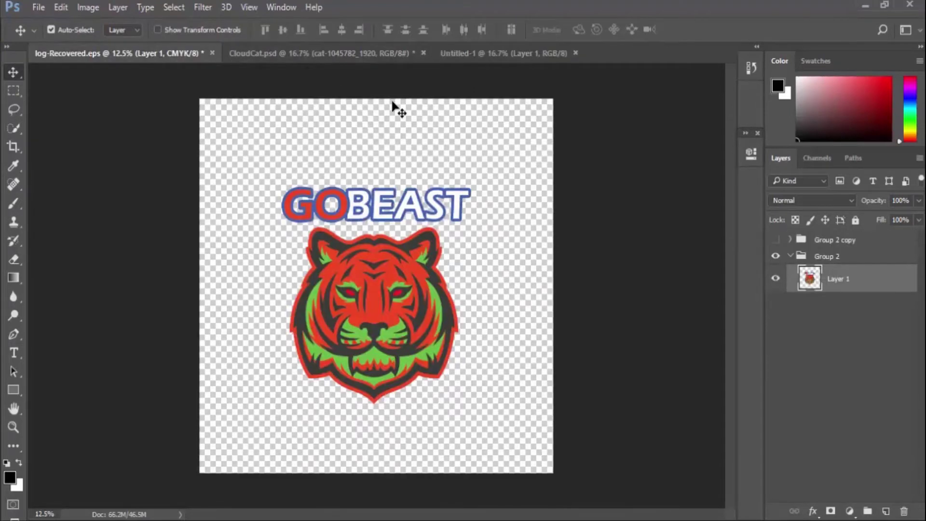
Bring the CloudCat.psd grey cat-over-clouds composite to the front
left_click(381, 58)
left_click(380, 56)
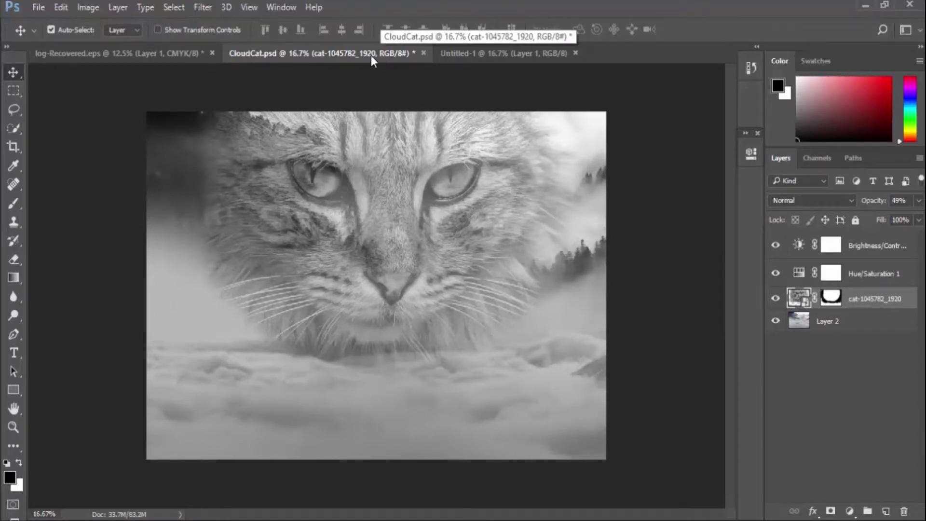
Create Untitled-2, a 4060 × 2900 px, 300 ppi document with a transparent background
left_click(37, 9)
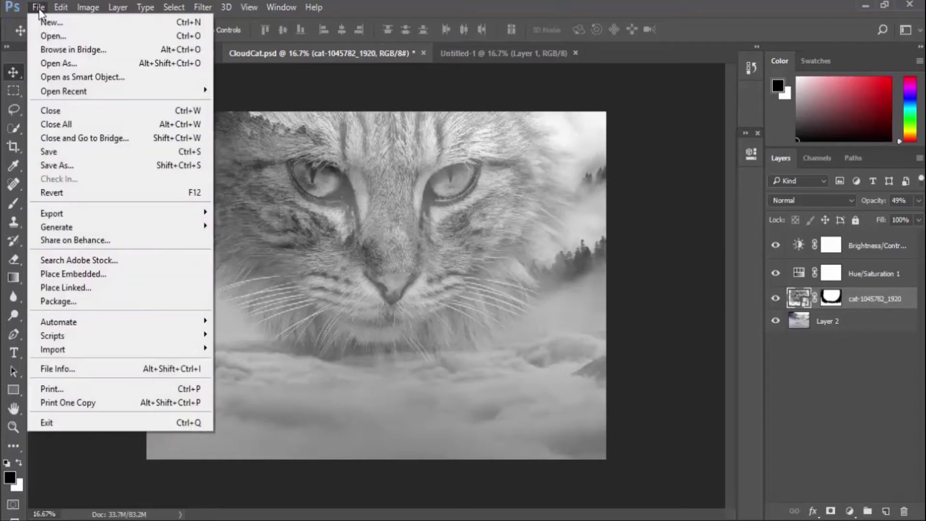
left_click(44, 23)
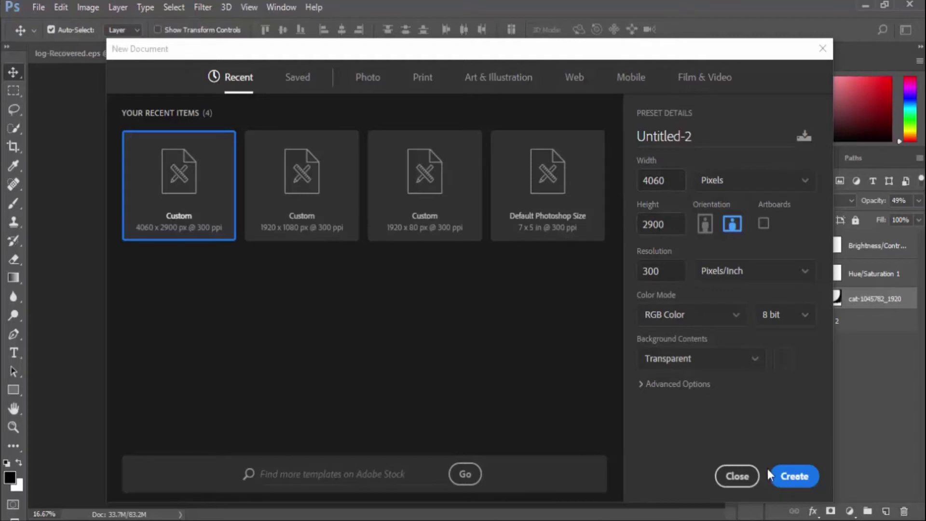
left_click(785, 475)
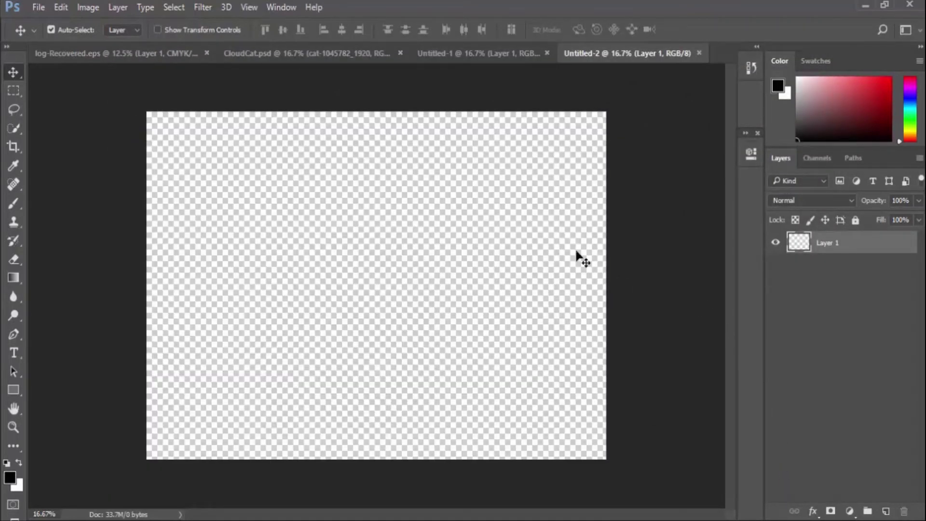
Open the wolf-1341881_1920 image
left_click(36, 7)
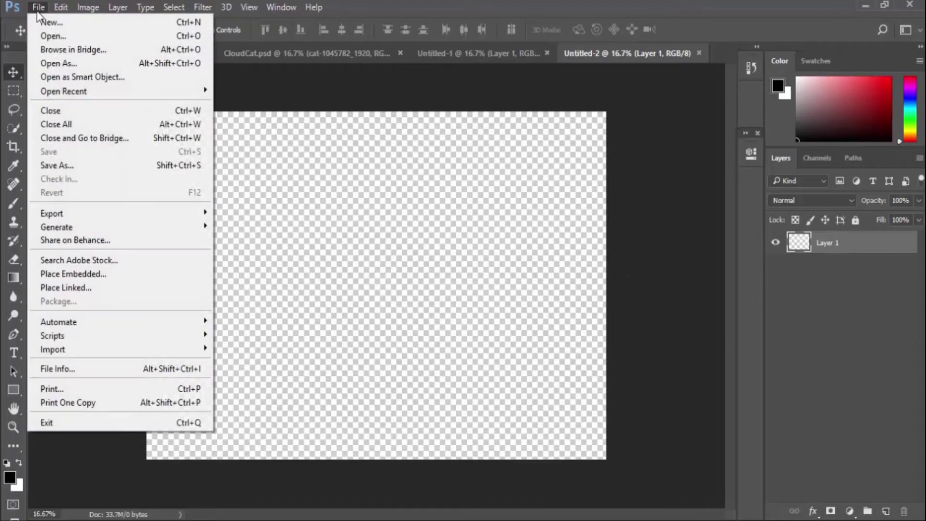
left_click(40, 36)
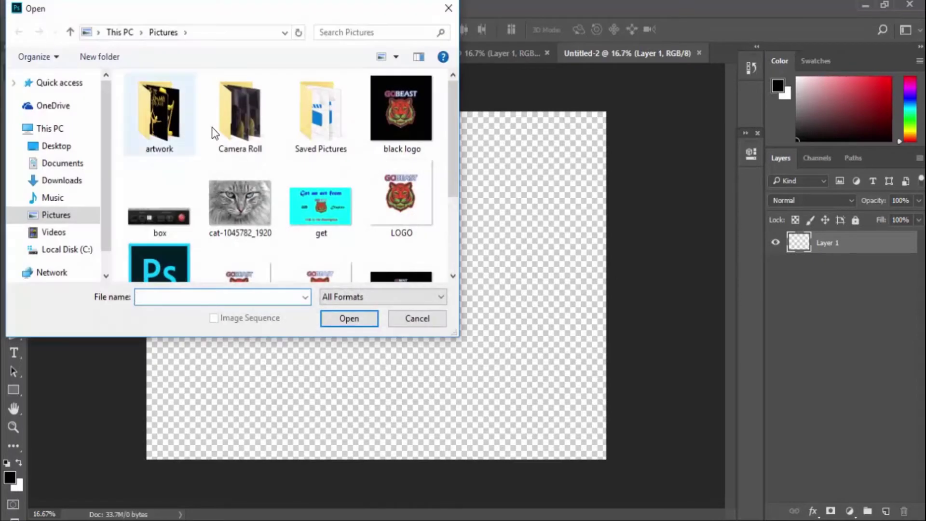
scroll(391, 196, "down", 1)
scroll(388, 193, "down", 2)
left_click(389, 228)
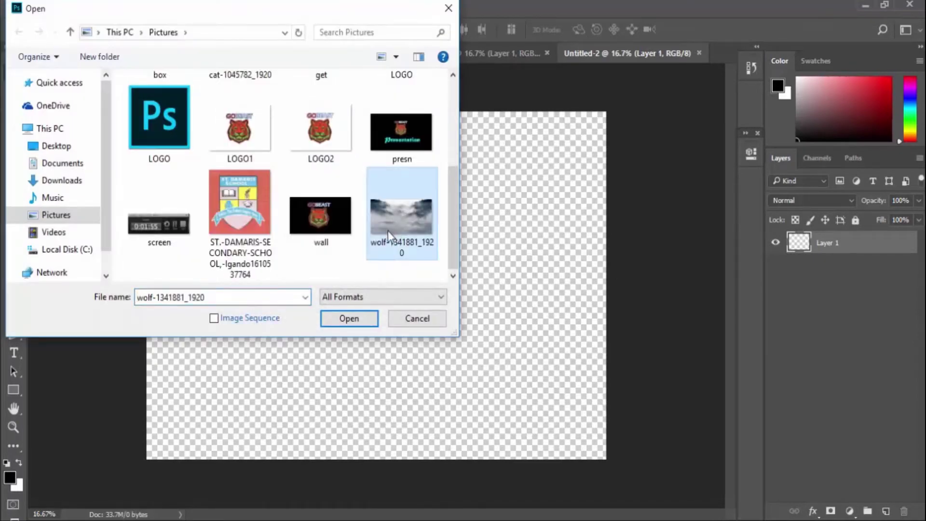
left_click(351, 318)
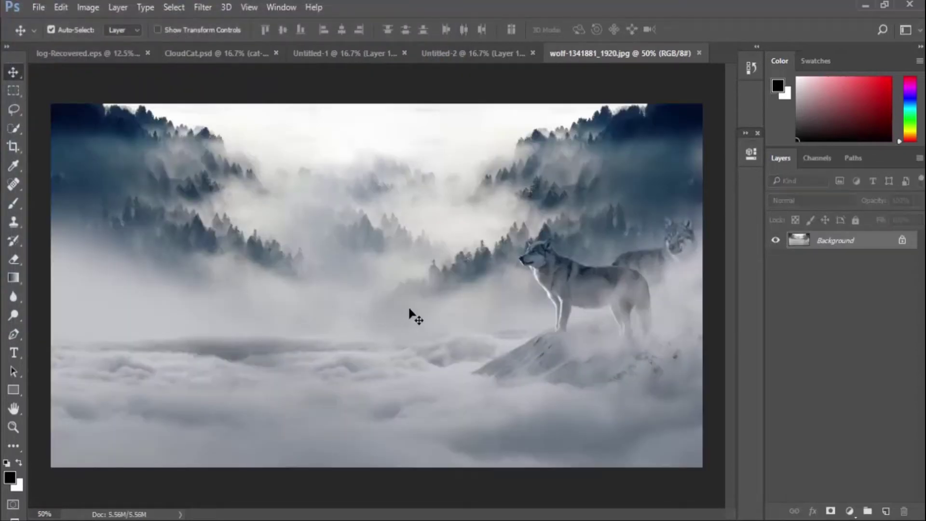
Unlock the wolf photo's Background layer and copy it into Untitled-2 as Layer 2
left_click(901, 241)
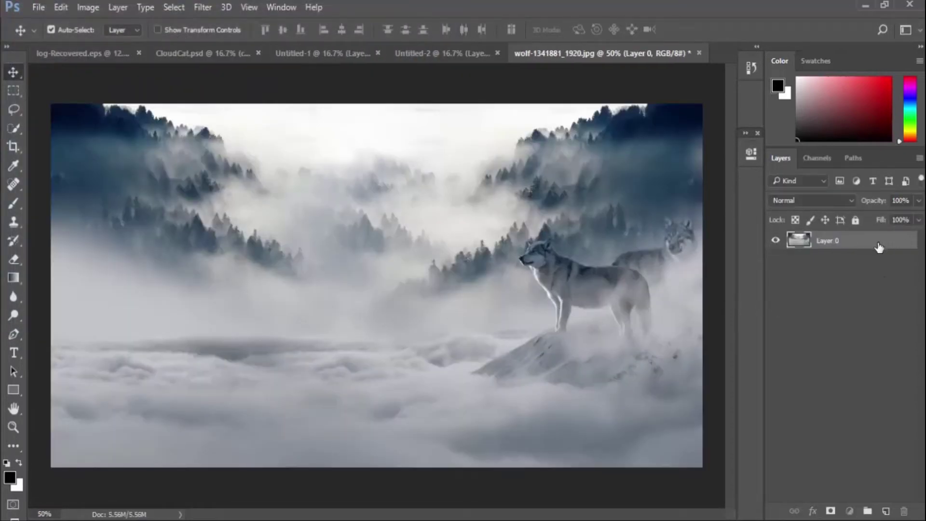
left_click_drag(878, 244, 403, 302)
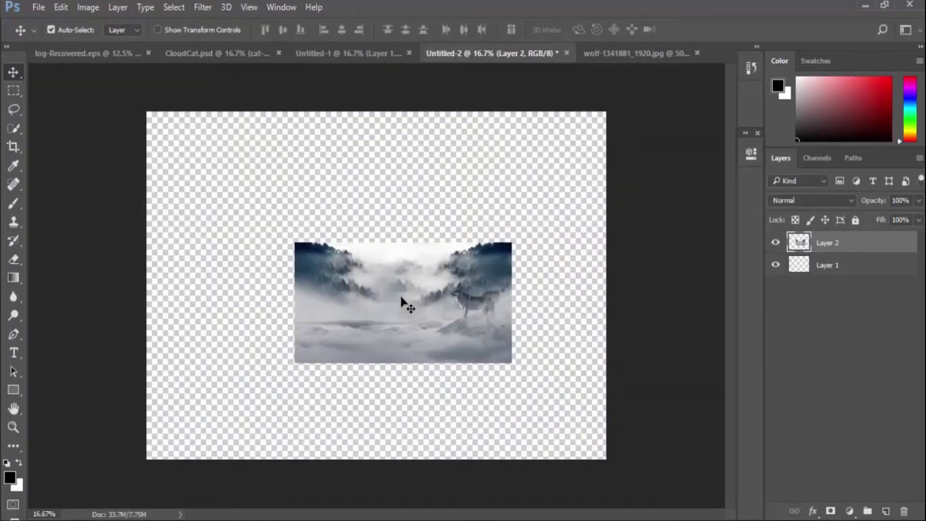
key("ctrl+t")
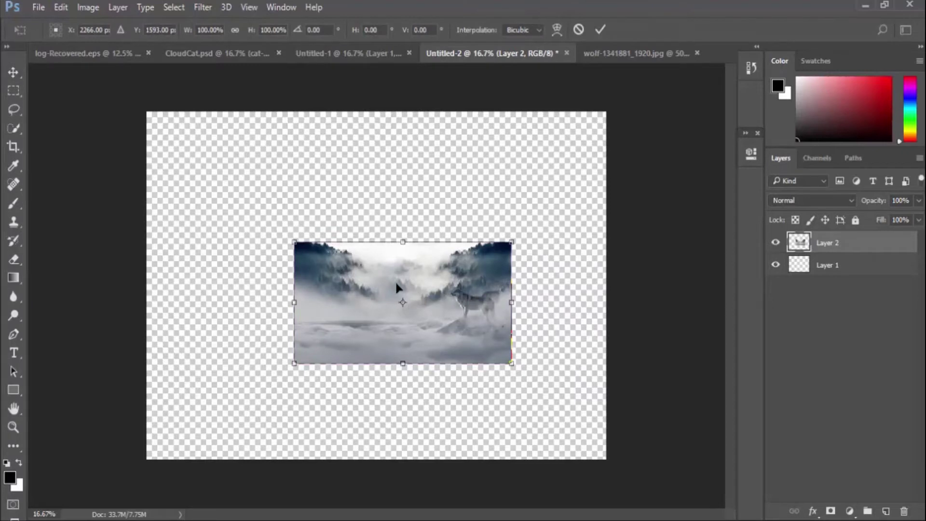
Scale Layer 2 to about 310% and shift it left so the misty forest fills the canvas
left_click_drag(293, 242, 160, 151)
left_click_drag(188, 210, 180, 161)
left_click_drag(504, 315, 724, 488)
left_click_drag(607, 408, 603, 403)
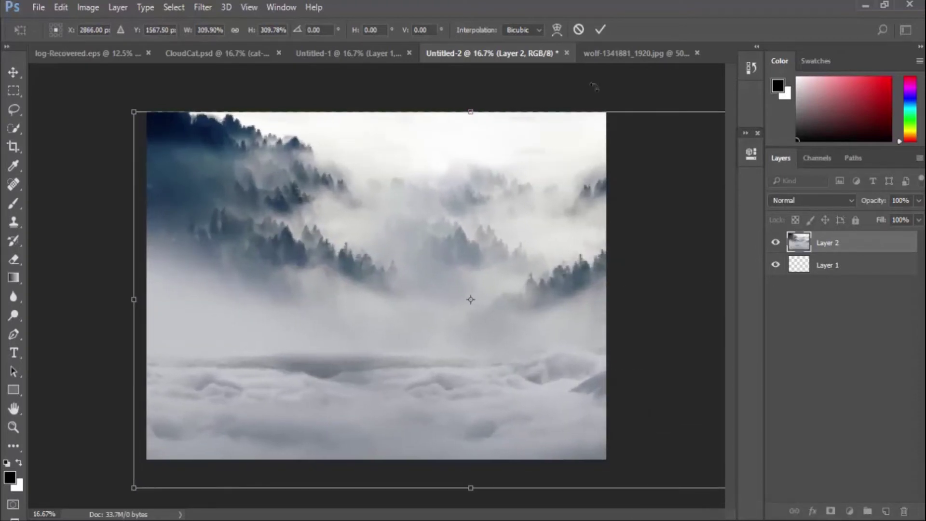
left_click(598, 30)
mouse_move(535, 271)
left_mouse_down()
mouse_move(502, 260)
mouse_move(532, 264)
left_mouse_up()
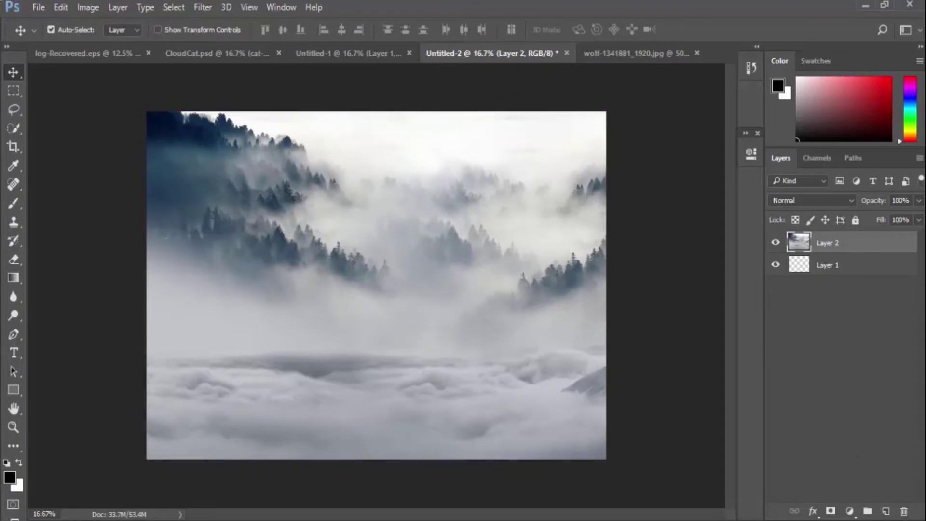
Place the cat-1045782_1920 photo as an embedded layer
left_click(38, 7)
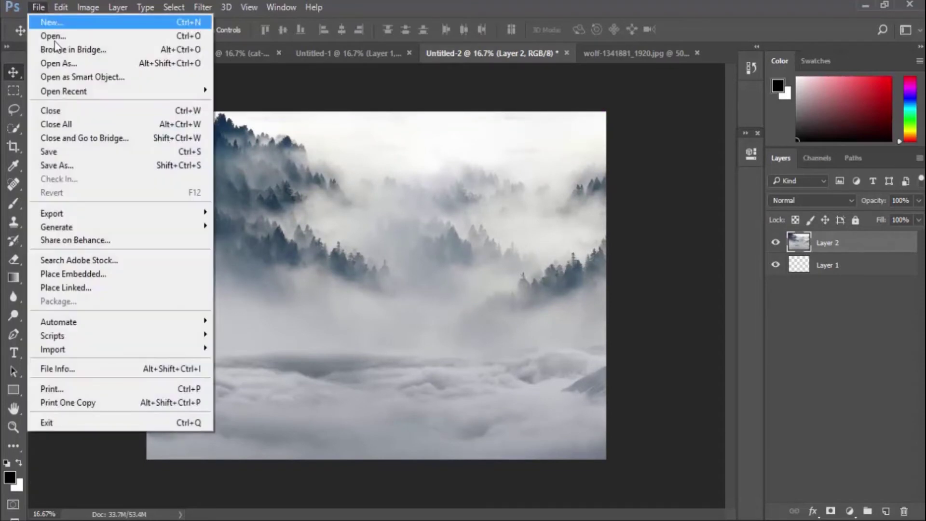
left_click(89, 274)
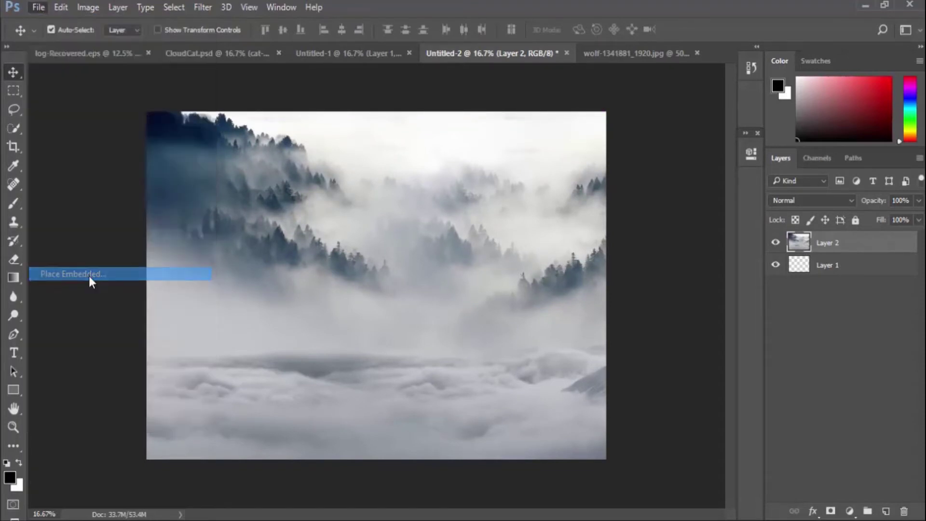
left_click(252, 210)
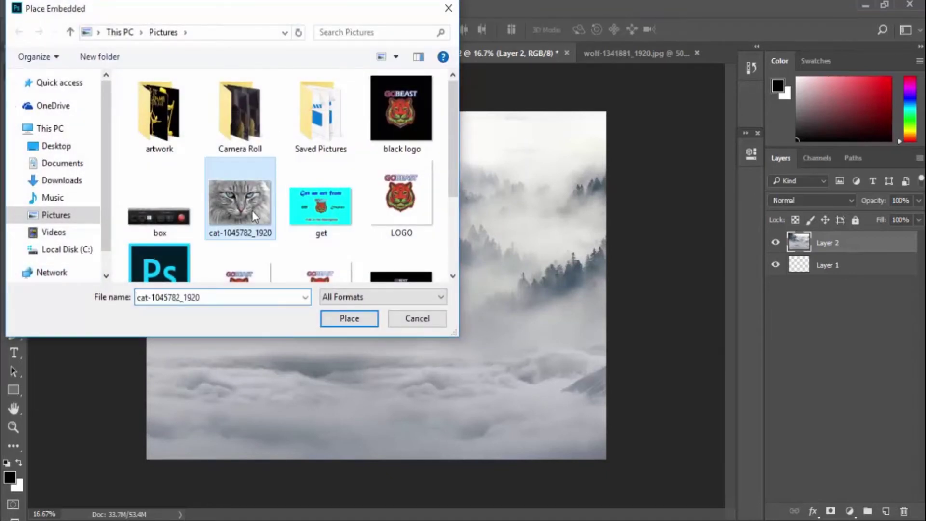
left_click(348, 318)
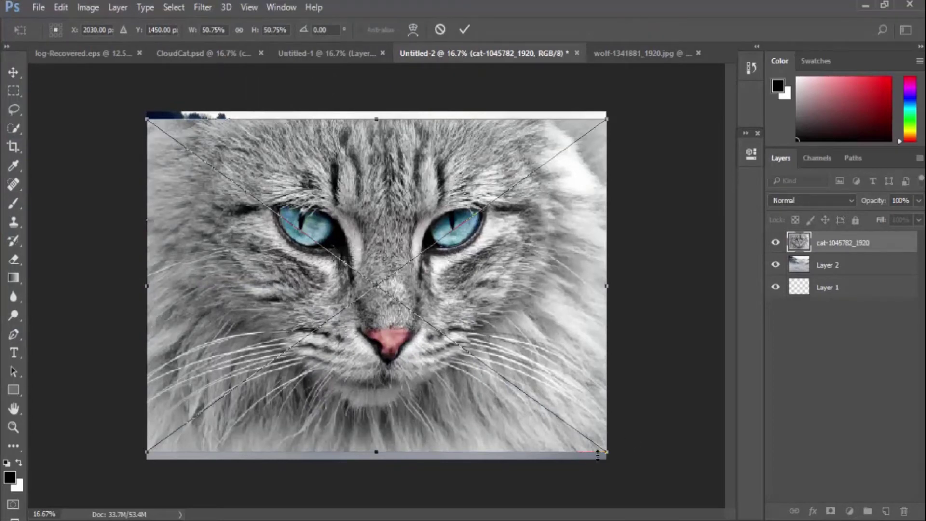
Scale the cat photo to about 41.5%, center it over the forest, and commit
left_click_drag(606, 452, 518, 392)
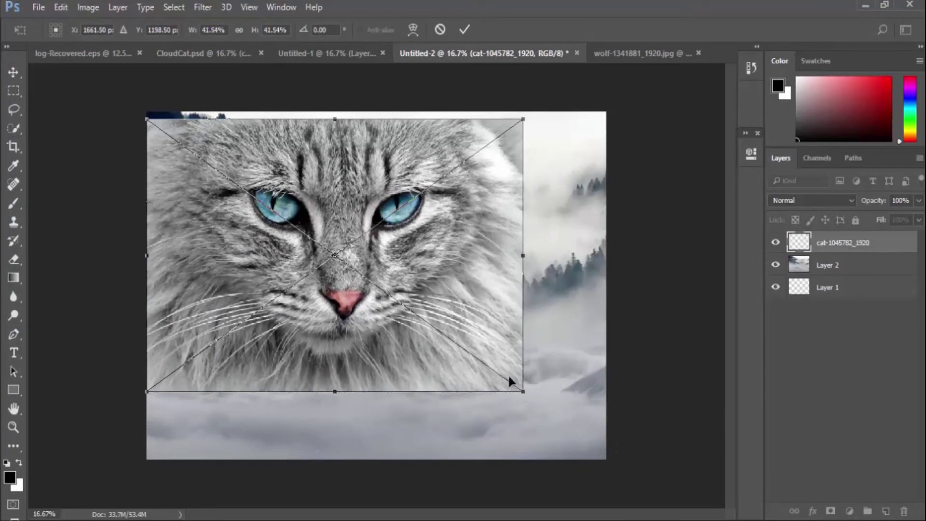
left_click_drag(433, 289, 474, 320)
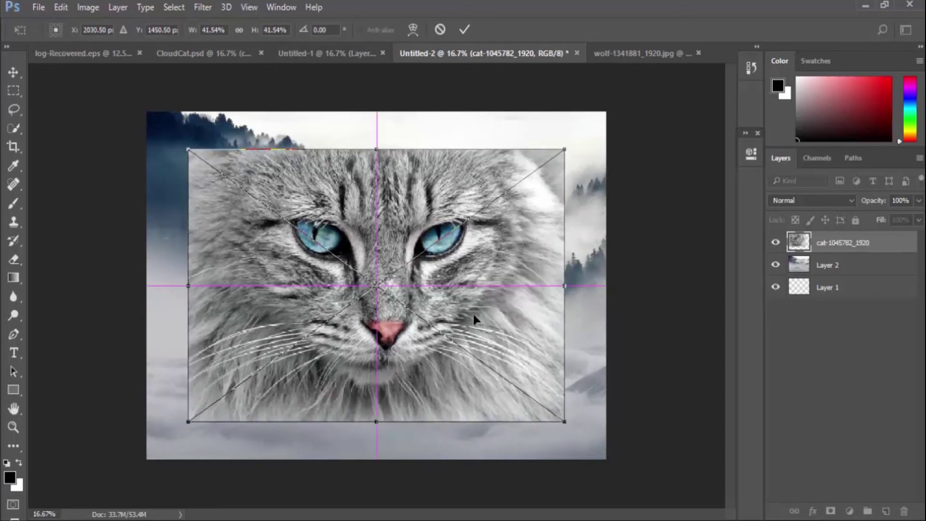
left_click(466, 31)
left_click(849, 511)
left_click(666, 400)
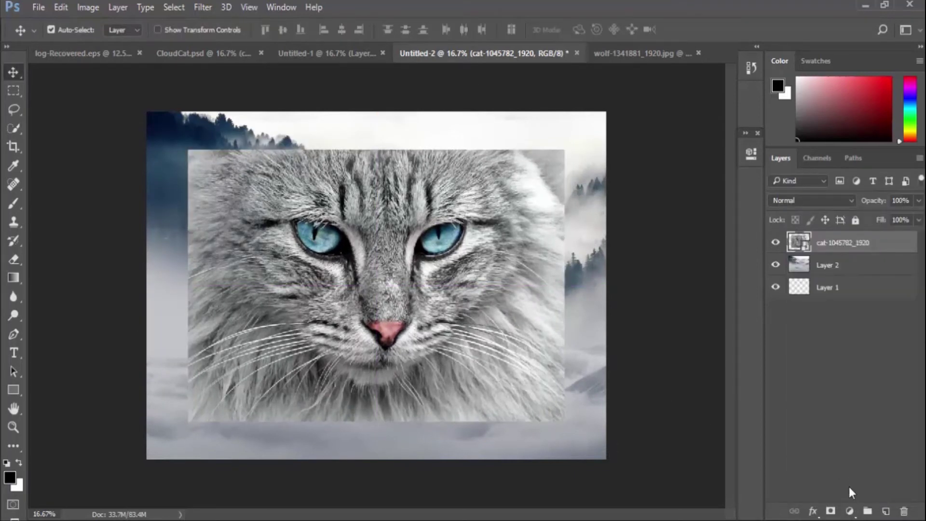
Add a layer mask to the cat layer and set up a smaller soft black brush
left_click(832, 511)
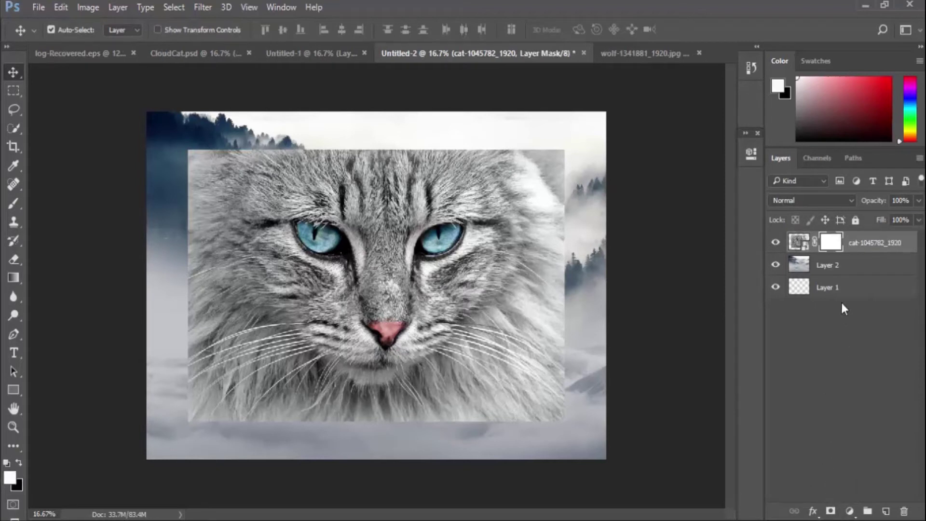
left_click(11, 205)
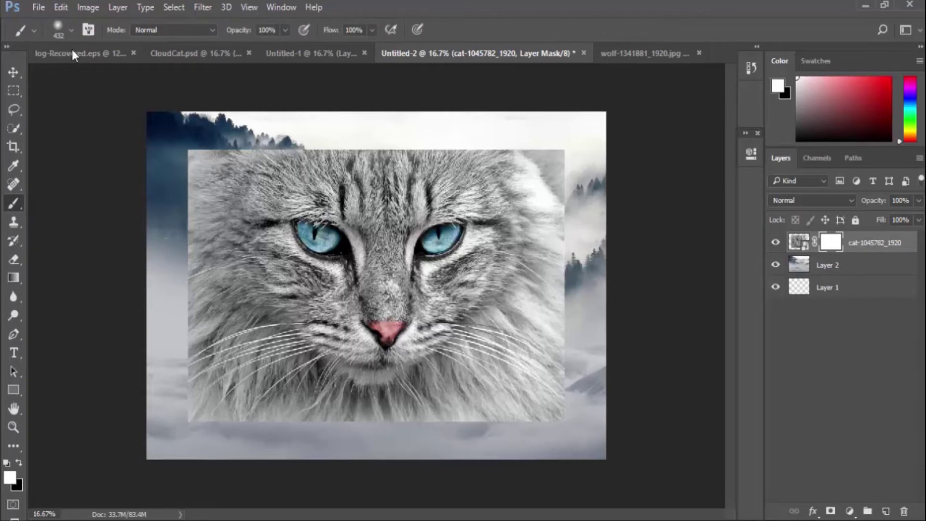
left_click(68, 30)
mouse_move(103, 73)
left_mouse_down()
mouse_move(148, 74)
mouse_move(128, 73)
left_mouse_up()
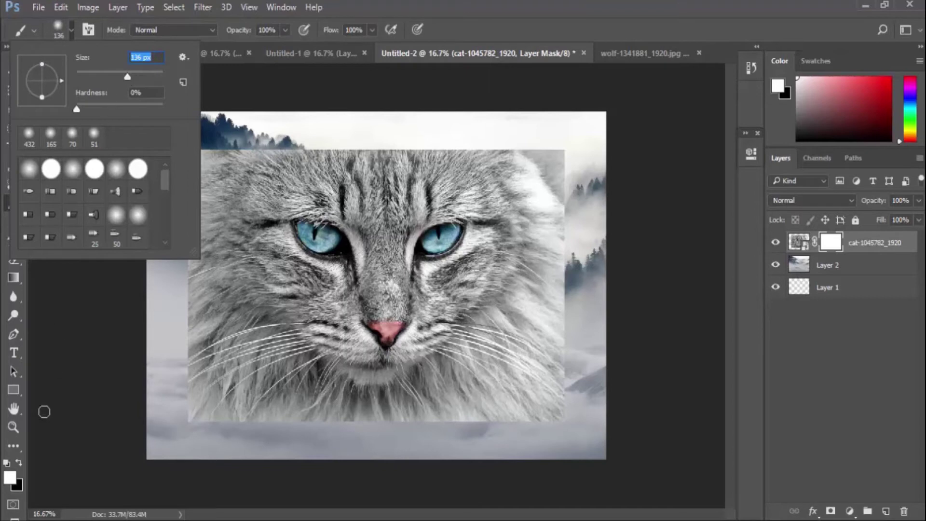
left_click(22, 462)
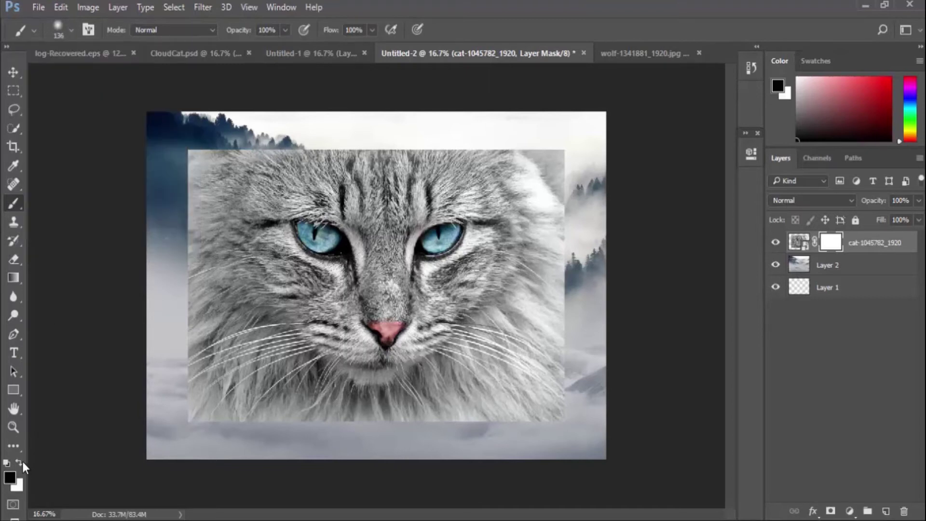
Paint the mask to fade the cat's left edge into fog, restore some fur, and raise the face
mouse_move(227, 166)
left_mouse_down()
mouse_move(212, 214)
mouse_move(209, 153)
mouse_move(200, 300)
mouse_move(226, 403)
mouse_move(307, 425)
mouse_move(474, 428)
mouse_move(521, 410)
mouse_move(552, 360)
mouse_move(558, 270)
mouse_move(518, 145)
mouse_move(541, 256)
mouse_move(536, 116)
mouse_move(534, 148)
mouse_move(512, 124)
mouse_move(499, 155)
mouse_move(544, 308)
mouse_move(546, 431)
mouse_move(520, 304)
mouse_move(498, 364)
mouse_move(421, 432)
mouse_move(487, 356)
mouse_move(542, 274)
mouse_move(550, 242)
mouse_move(455, 373)
mouse_move(398, 395)
mouse_move(318, 395)
mouse_move(272, 387)
mouse_move(242, 359)
mouse_move(213, 281)
mouse_move(204, 193)
mouse_move(249, 350)
mouse_move(300, 388)
mouse_move(264, 344)
mouse_move(246, 285)
mouse_move(289, 371)
mouse_move(388, 424)
mouse_move(337, 396)
mouse_move(275, 333)
mouse_move(292, 362)
mouse_move(341, 396)
mouse_move(407, 403)
mouse_move(451, 383)
mouse_move(497, 341)
mouse_move(511, 265)
mouse_move(505, 174)
mouse_move(497, 335)
mouse_move(504, 219)
mouse_move(494, 167)
mouse_move(471, 352)
left_mouse_up()
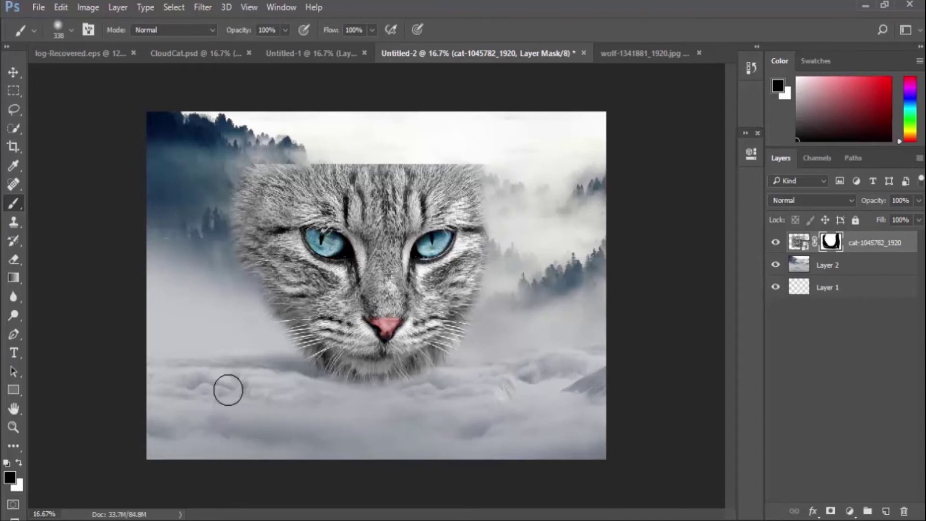
mouse_move(250, 322)
left_mouse_down()
mouse_move(261, 157)
mouse_move(225, 193)
left_mouse_up()
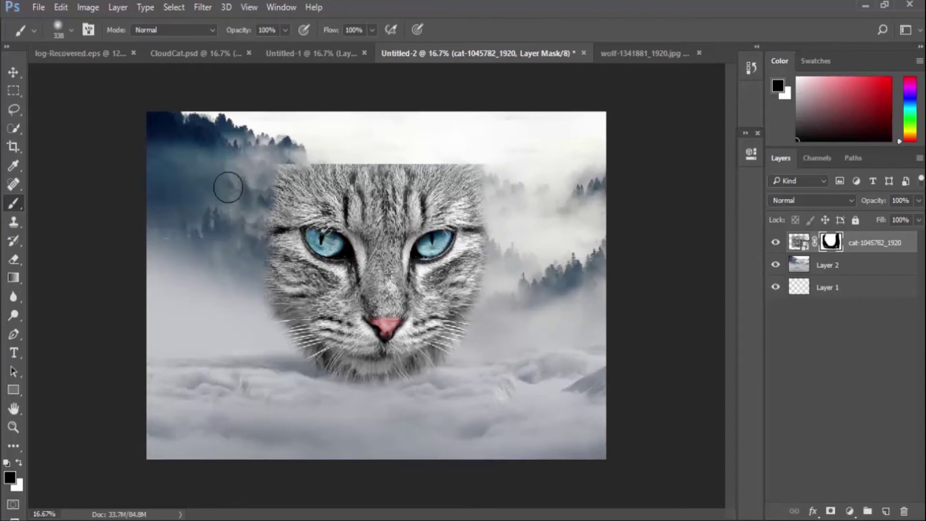
left_click(19, 463)
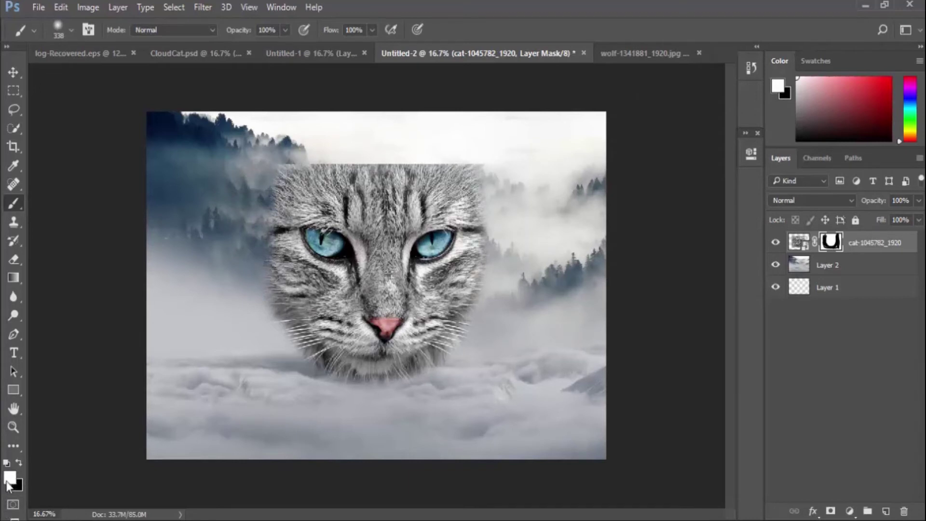
mouse_move(254, 258)
left_mouse_down()
mouse_move(253, 225)
mouse_move(269, 194)
mouse_move(260, 243)
mouse_move(266, 165)
mouse_move(262, 270)
mouse_move(279, 329)
mouse_move(321, 366)
mouse_move(412, 371)
mouse_move(442, 361)
mouse_move(464, 334)
mouse_move(485, 283)
mouse_move(491, 171)
left_mouse_up()
key("v")
left_click_drag(363, 325, 363, 261)
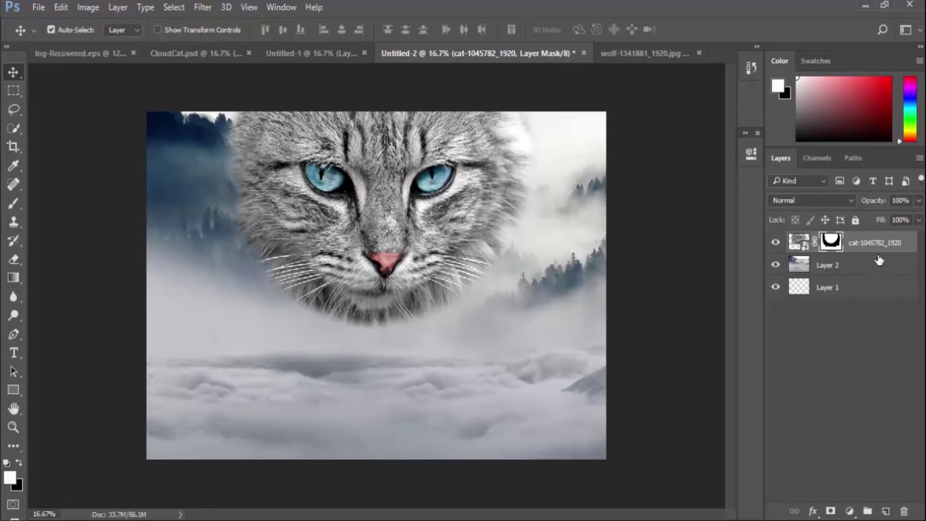
Drop the cat layer's opacity to 60% with the Layers panel slider
left_click(917, 202)
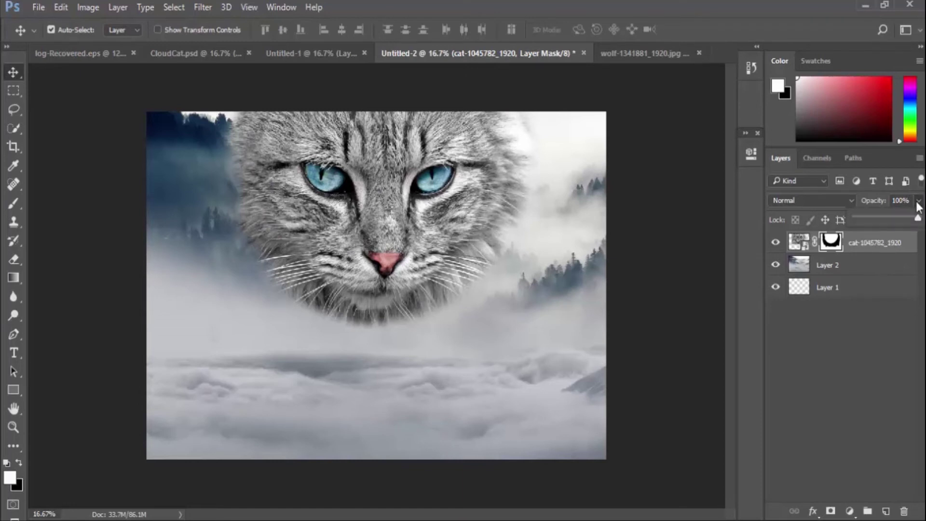
left_click_drag(901, 216, 893, 216)
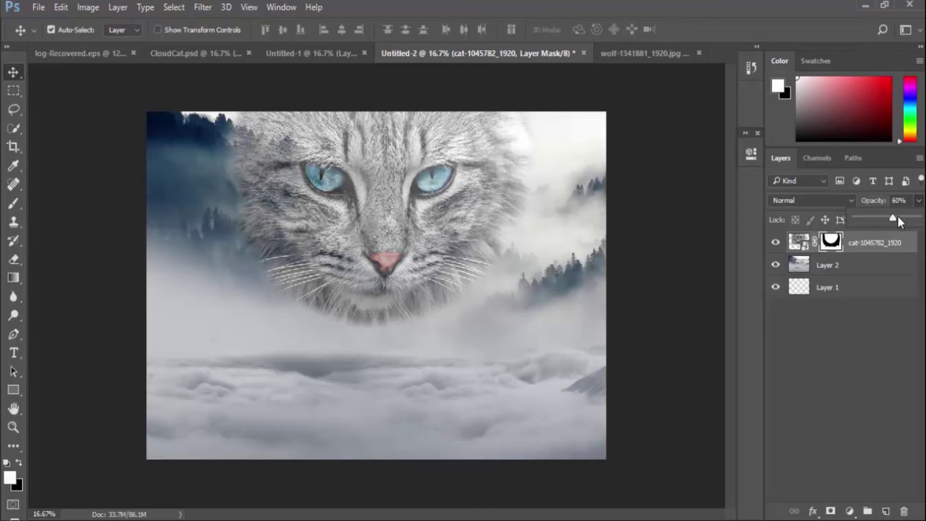
left_click(890, 329)
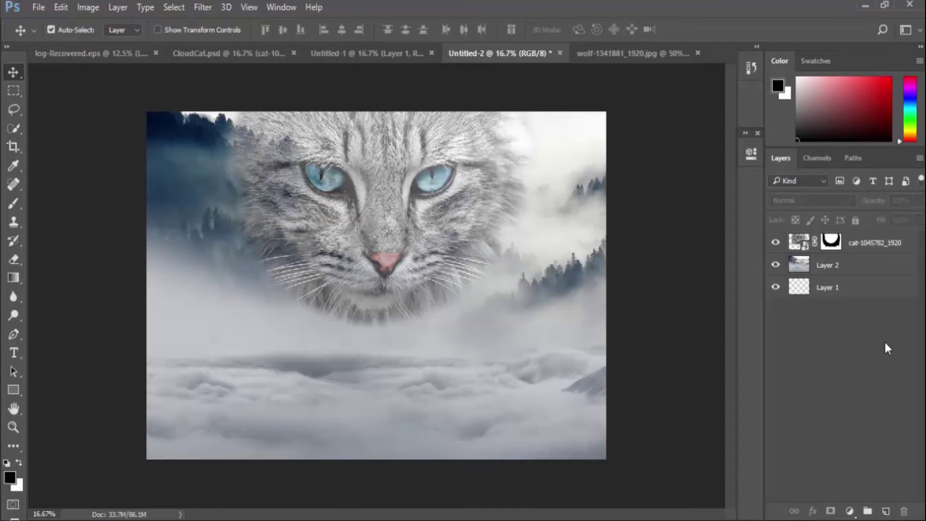
Add a Hue/Saturation layer with Colorize on, Hue 51 and Saturation 12
left_click(849, 511)
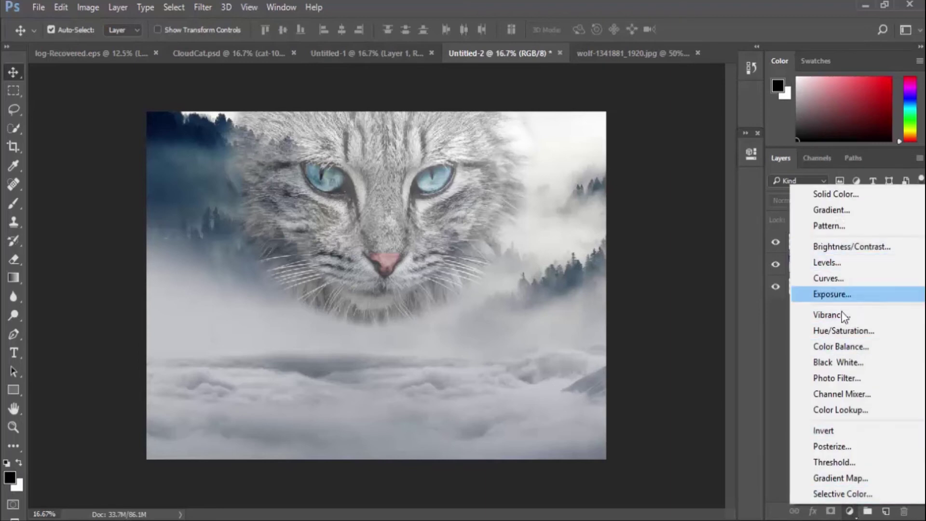
left_click(844, 334)
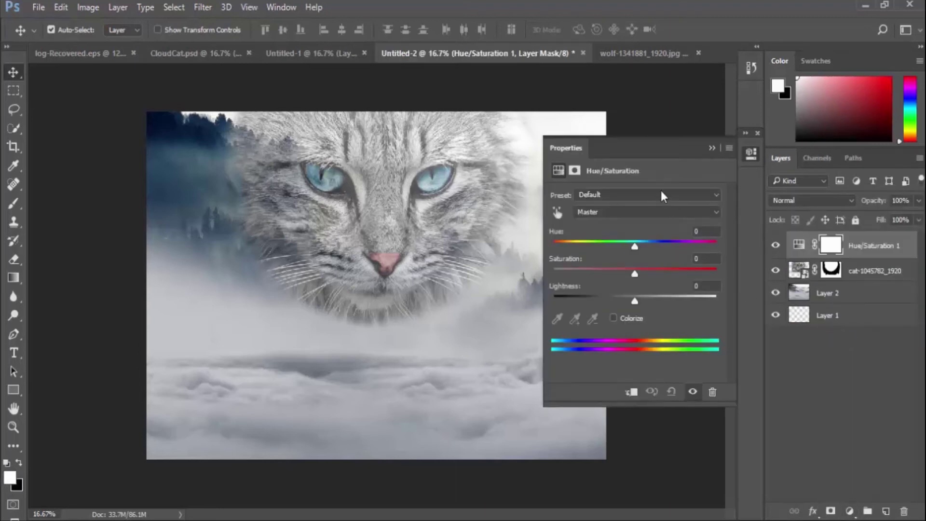
left_click(614, 318)
mouse_move(575, 276)
left_mouse_down()
mouse_move(547, 275)
mouse_move(577, 246)
mouse_move(570, 274)
left_mouse_up()
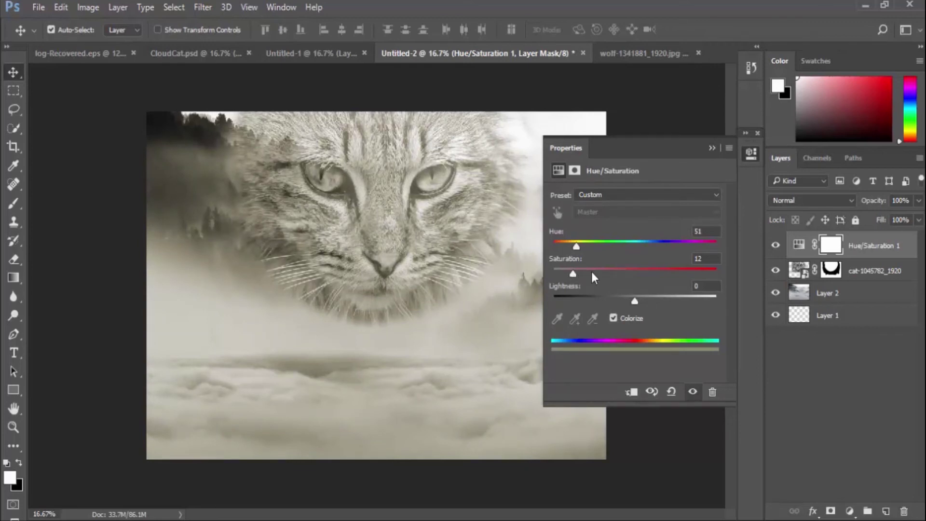
left_click(713, 149)
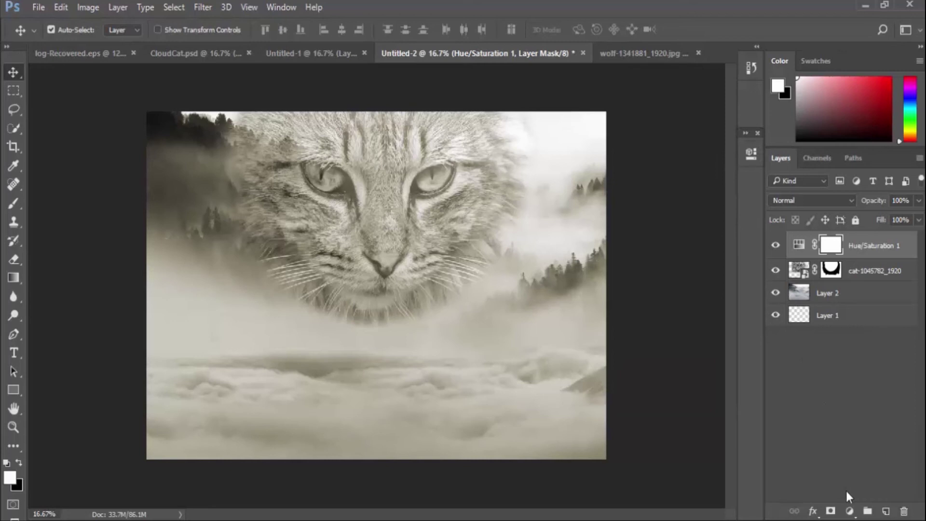
left_click(850, 511)
Add a Brightness/Contrast layer with Brightness 6 and Contrast -5
left_click(830, 242)
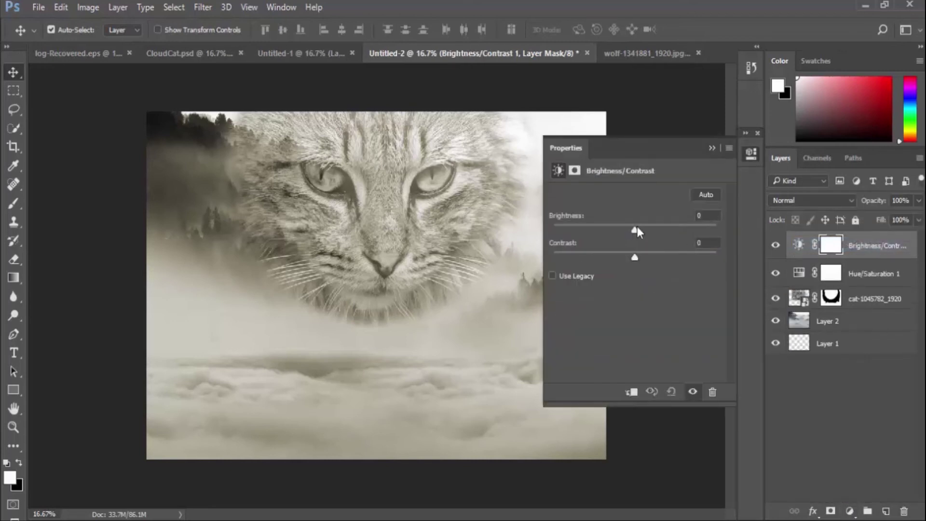
left_click_drag(637, 230, 619, 263)
mouse_move(619, 260)
left_mouse_down()
mouse_move(610, 258)
mouse_move(636, 256)
left_mouse_up()
left_click(713, 150)
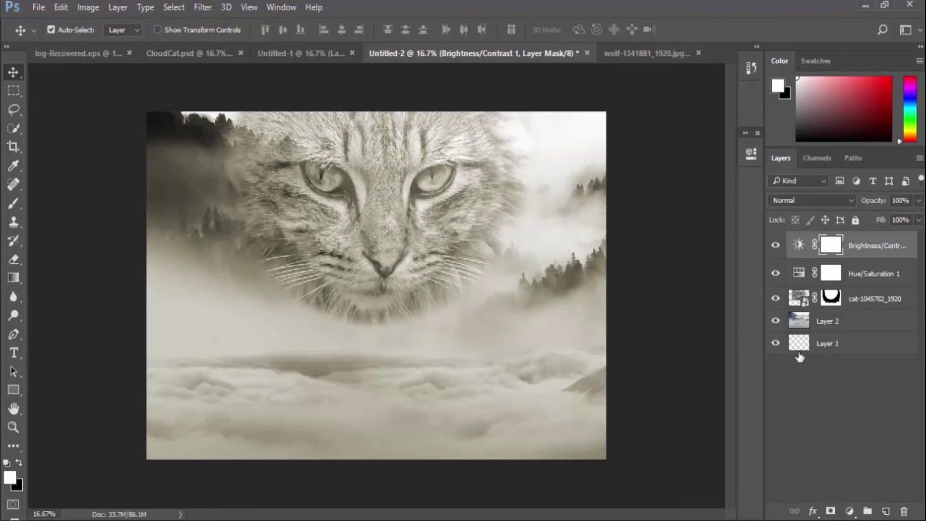